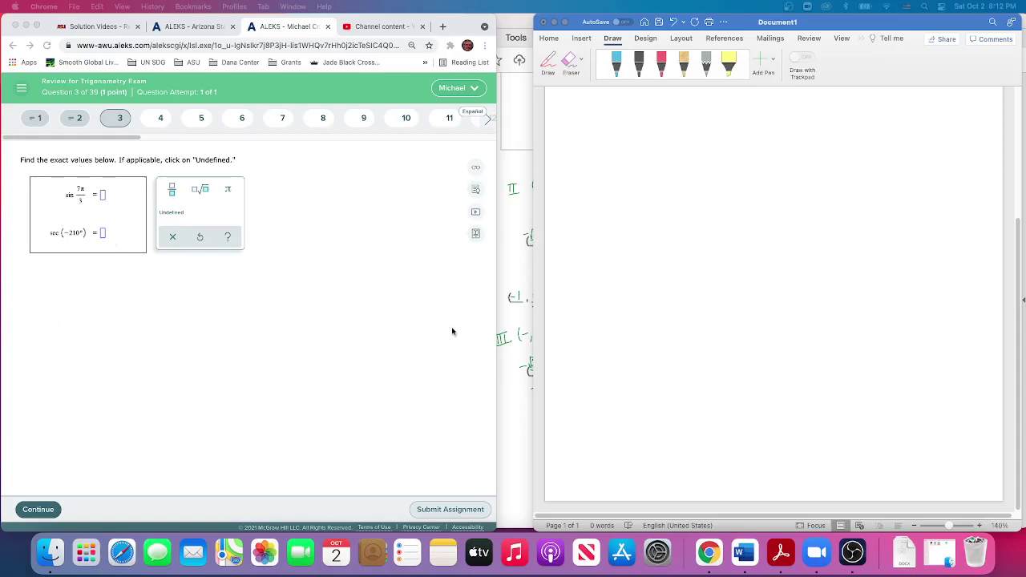
Step: Bring Trig Exam Formulas-lc.pdf forward in Acrobat and review its unit-circle diagram
left_click(511, 245)
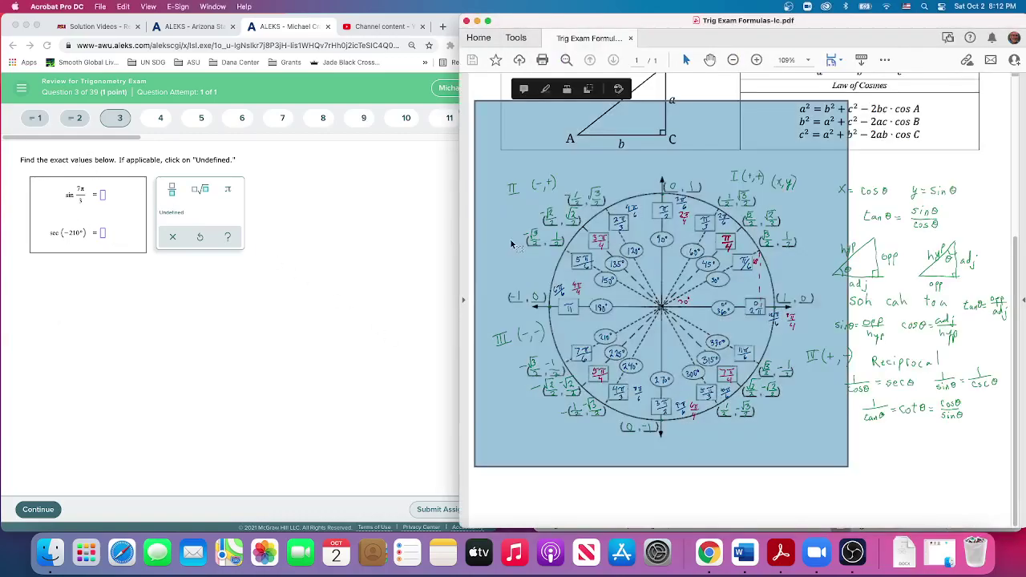
left_click(885, 463)
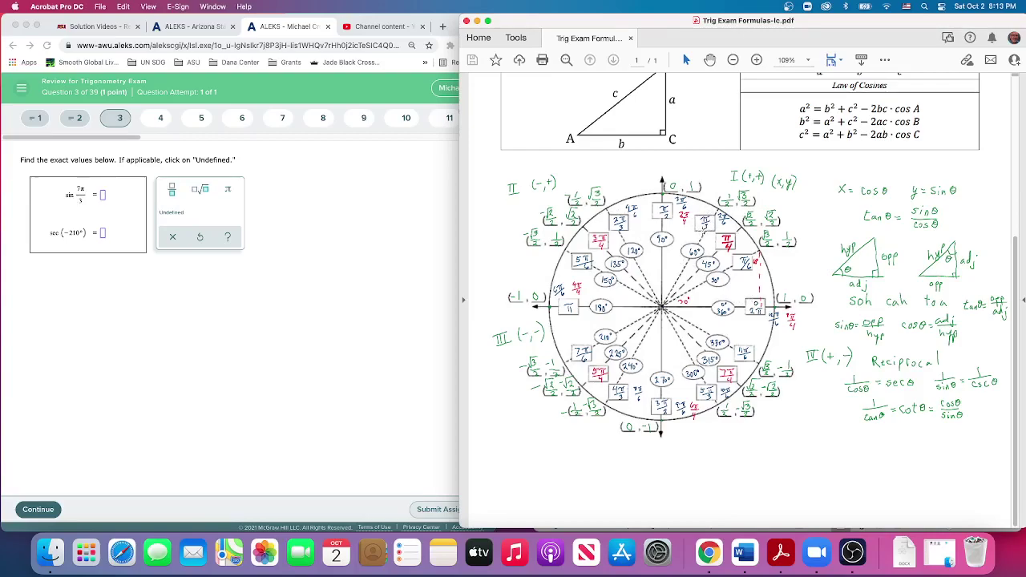
mouse_move(705, 229)
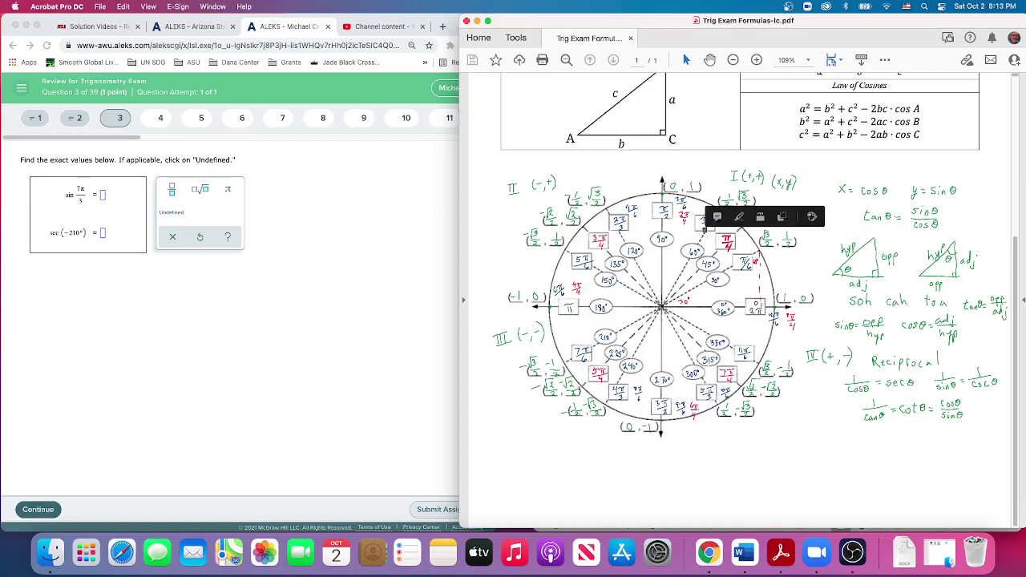
left_click(696, 244)
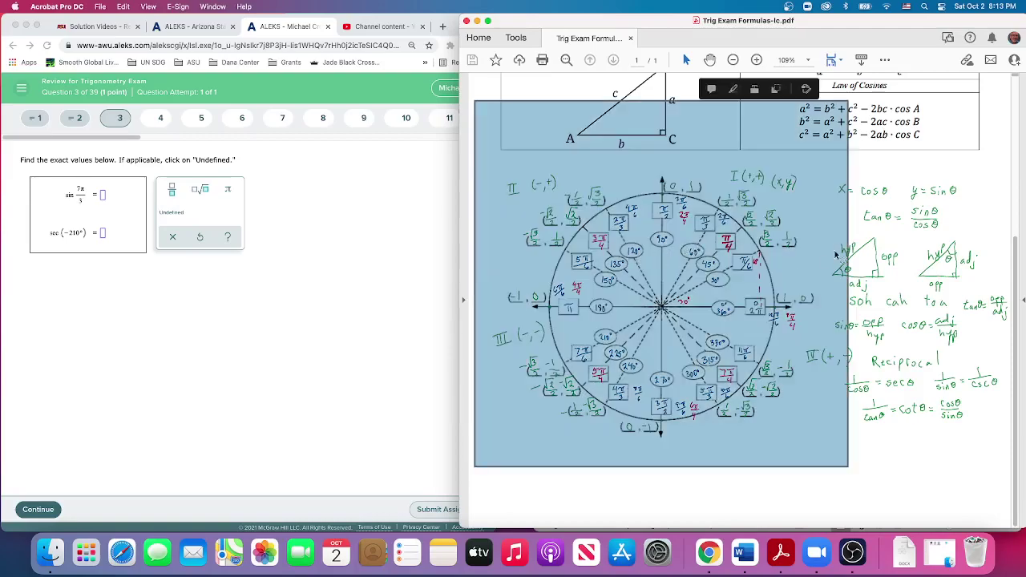
left_click(877, 242)
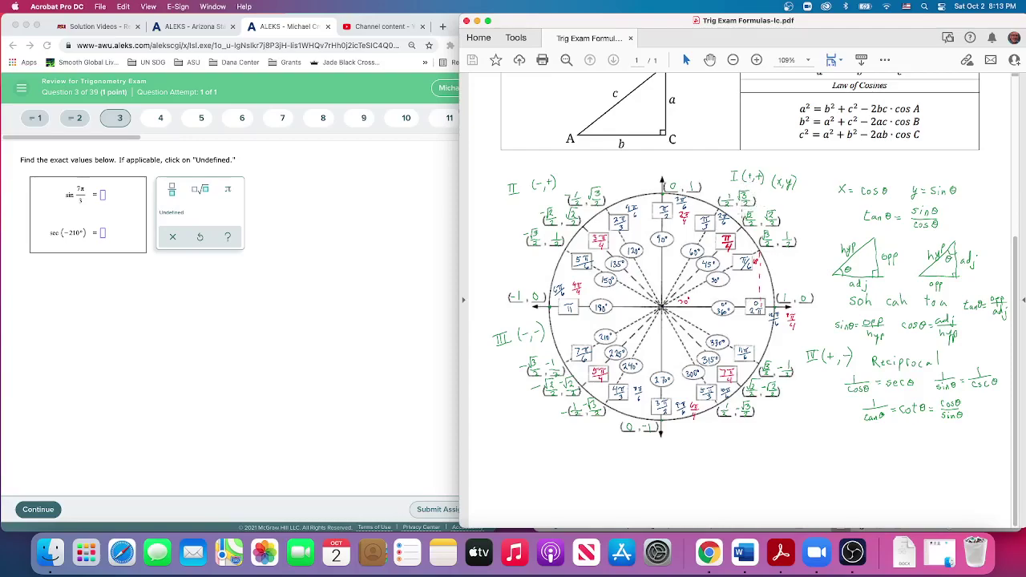
Step: Enter √3/2 as the exact value of sin(7π/3) using the square-root fraction
left_click(103, 198)
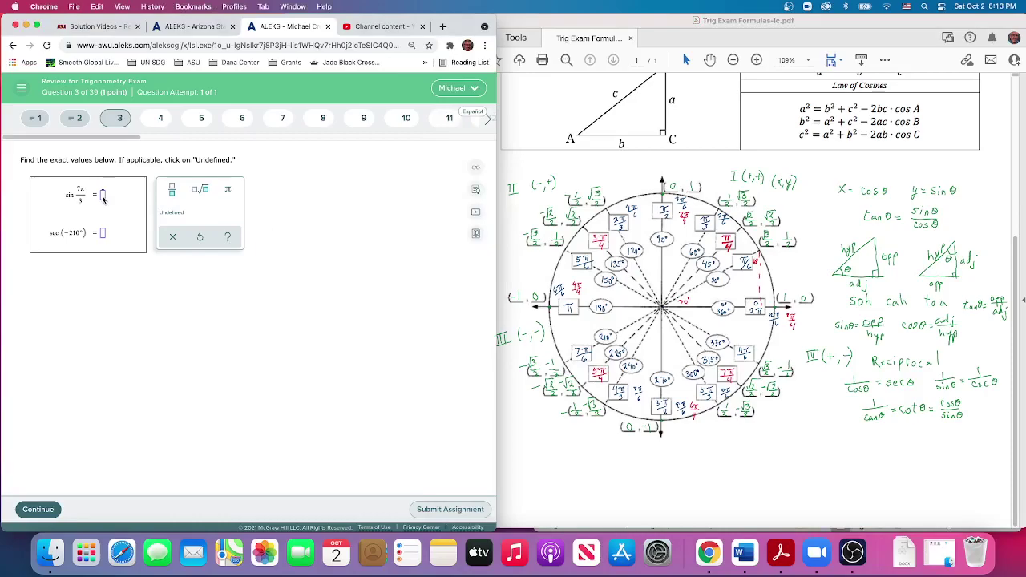
left_click(194, 191)
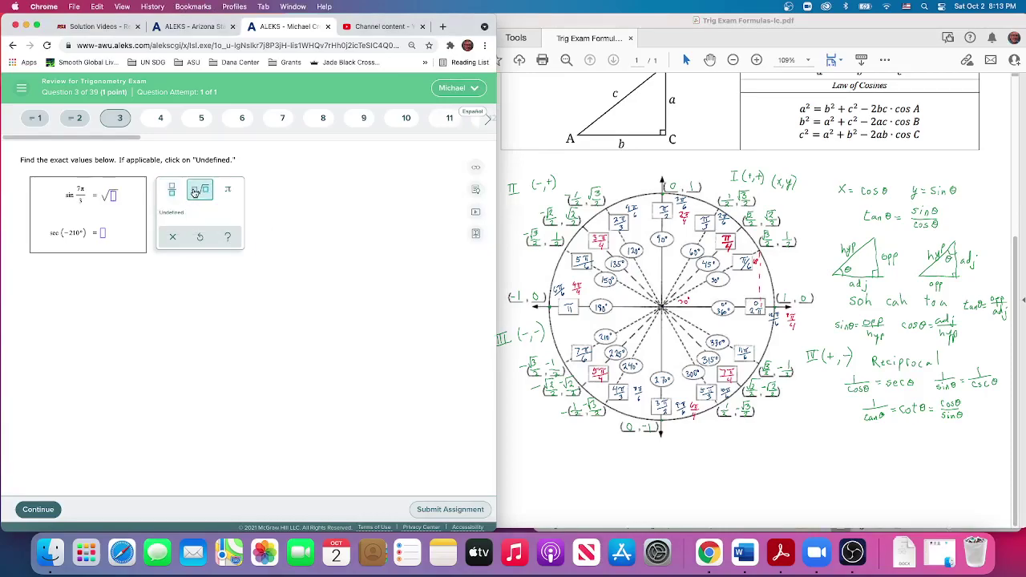
type("3/2")
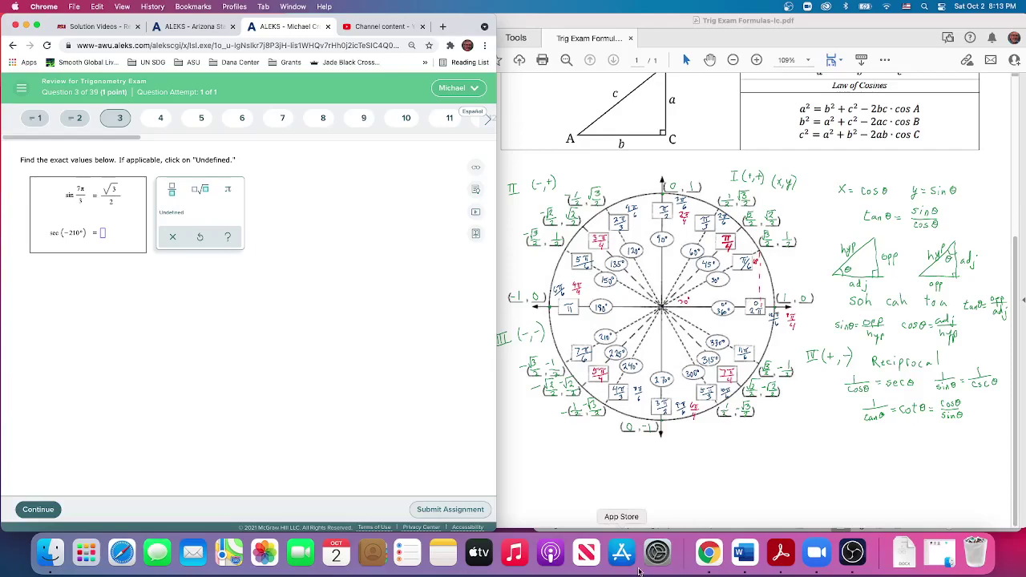
Step: In the Word notes, handwrite 7π/3 − 6π/3 = π/3
left_click(742, 554)
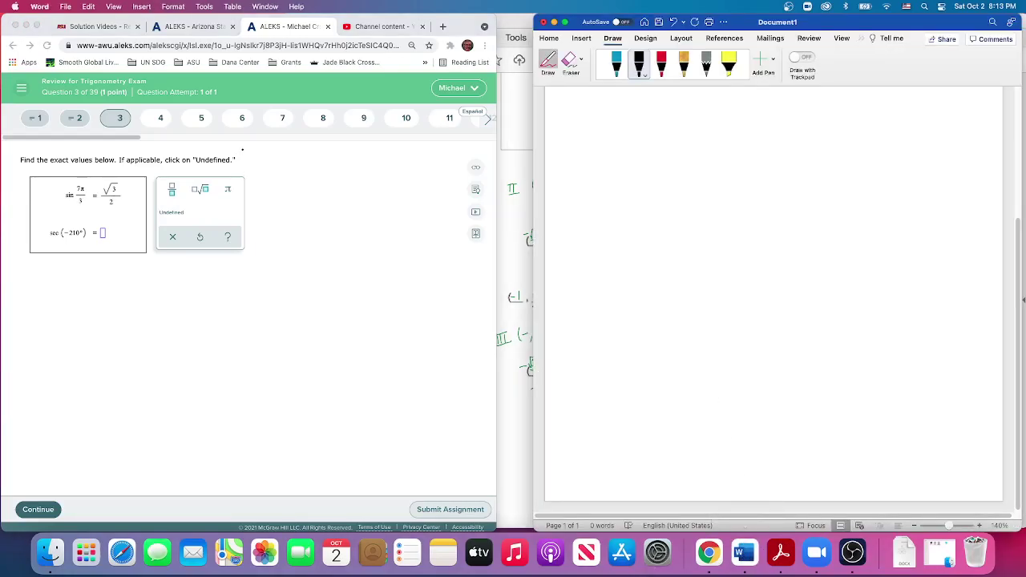
mouse_move(598, 125)
left_mouse_down()
mouse_move(610, 140)
mouse_move(634, 129)
mouse_move(624, 154)
left_mouse_up()
mouse_move(690, 95)
left_mouse_down()
mouse_move(687, 107)
mouse_move(708, 98)
mouse_move(703, 124)
mouse_move(762, 108)
mouse_move(759, 118)
left_mouse_up()
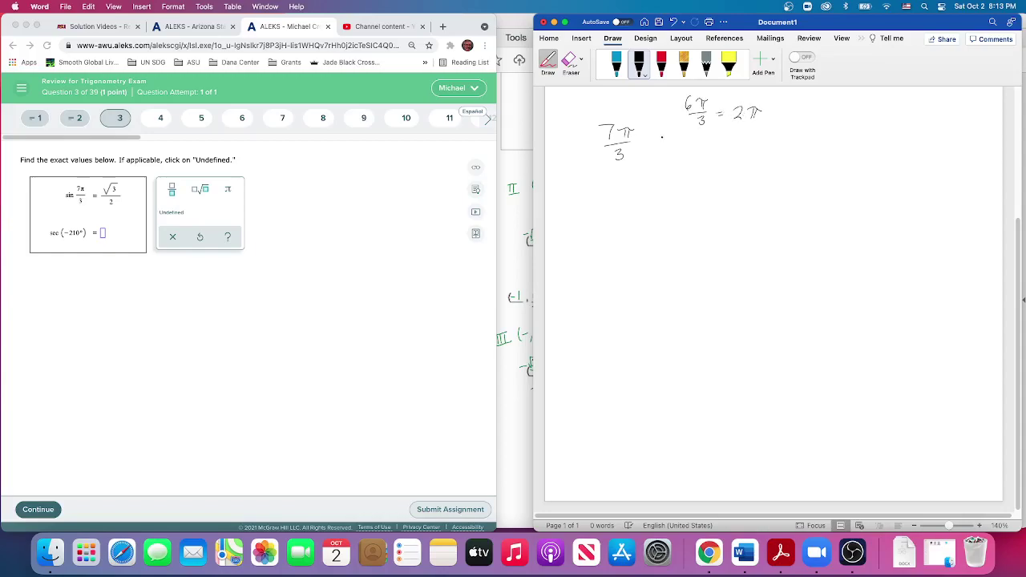
mouse_move(642, 140)
left_mouse_down()
mouse_move(689, 139)
mouse_move(678, 165)
mouse_move(708, 141)
left_mouse_up()
left_click_drag(699, 147, 755, 134)
left_click_drag(742, 136, 748, 151)
mouse_move(730, 156)
left_mouse_down()
mouse_move(746, 155)
mouse_move(741, 174)
left_mouse_up()
Step: Sketch a unit circle with axes and a π/3 angle line from the centre
left_click_drag(628, 179, 634, 181)
left_click_drag(568, 237, 738, 219)
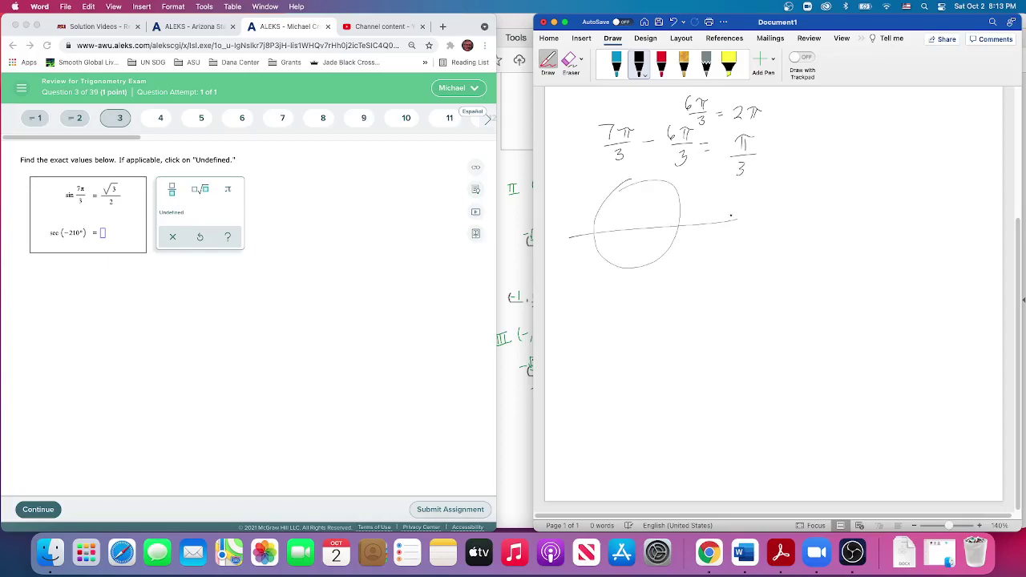
left_click_drag(624, 163, 616, 303)
mouse_move(626, 228)
left_mouse_down()
mouse_move(704, 171)
mouse_move(699, 164)
mouse_move(697, 198)
left_mouse_up()
Step: Label it Sin(7π/3), mark the π/3 point, write √3/2, and begin sec 210
mouse_move(574, 144)
left_mouse_down()
mouse_move(567, 152)
mouse_move(590, 153)
left_mouse_up()
left_click_drag(603, 116, 602, 168)
left_click_drag(624, 107, 624, 170)
left_click(715, 193)
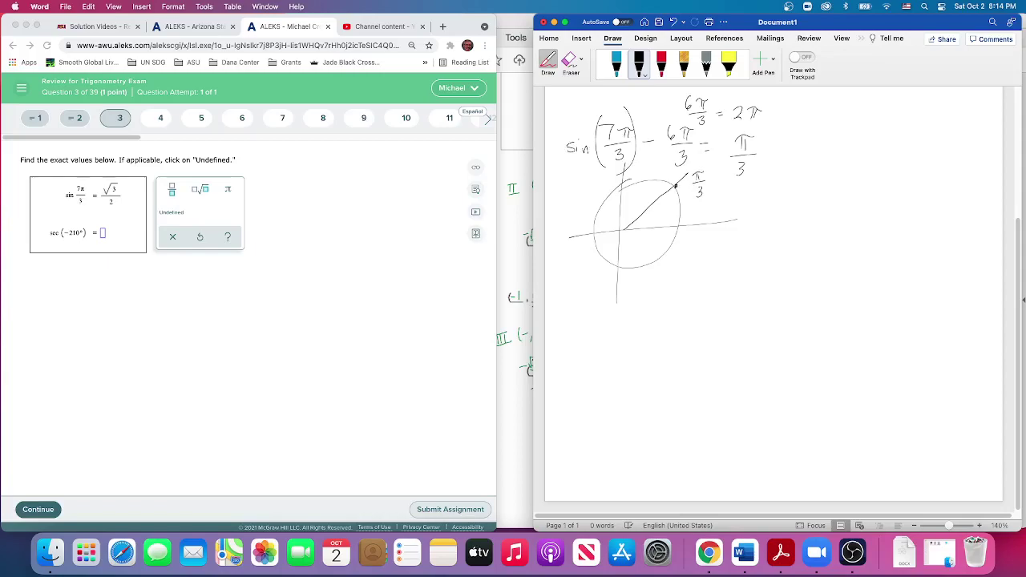
mouse_move(792, 184)
left_mouse_down()
mouse_move(796, 192)
mouse_move(810, 170)
mouse_move(802, 194)
mouse_move(812, 197)
left_mouse_up()
left_click_drag(795, 207, 800, 218)
mouse_move(745, 275)
left_mouse_down()
mouse_move(741, 284)
mouse_move(800, 282)
left_mouse_up()
mouse_move(808, 268)
left_mouse_down()
mouse_move(822, 268)
mouse_move(781, 284)
left_mouse_up()
Step: Handwrite sec(210°) = 1/Cos(−210°), glancing at the formula sheet midway
left_click(787, 293)
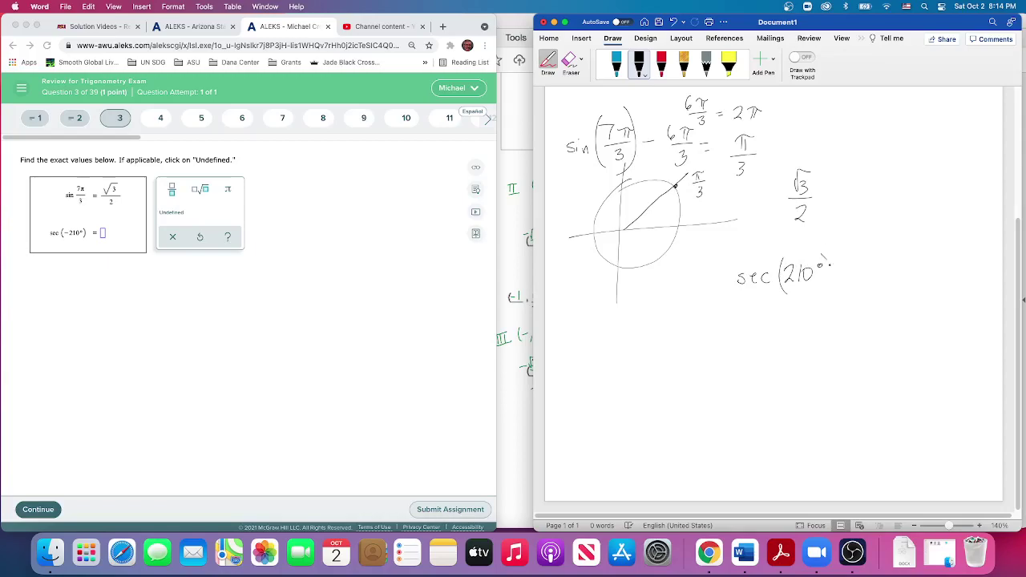
left_click_drag(827, 259, 826, 286)
mouse_move(884, 249)
left_mouse_down()
mouse_move(883, 269)
mouse_move(932, 274)
mouse_move(882, 297)
left_mouse_up()
left_click_drag(900, 279, 896, 302)
left_click(516, 382)
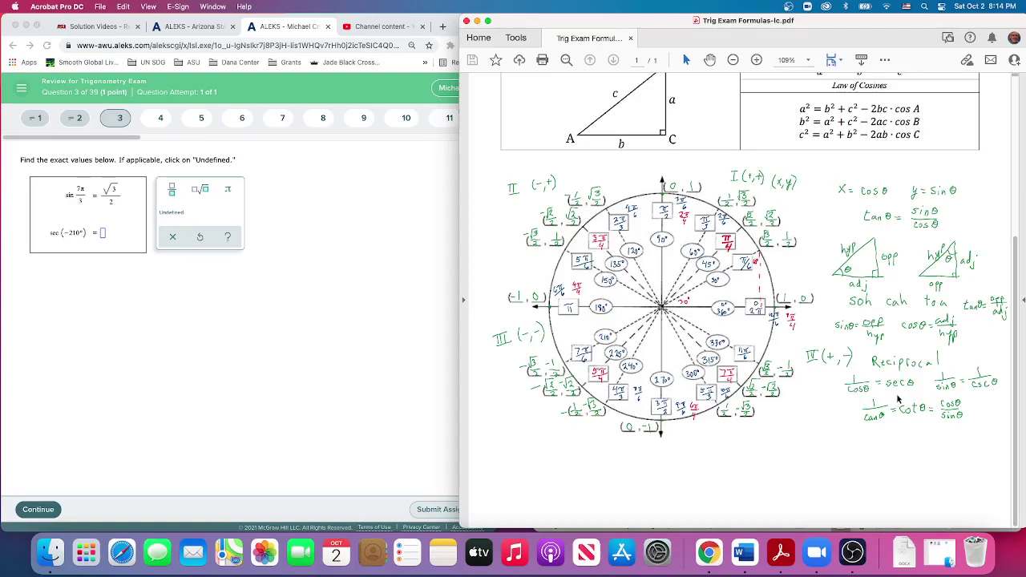
left_click(747, 551)
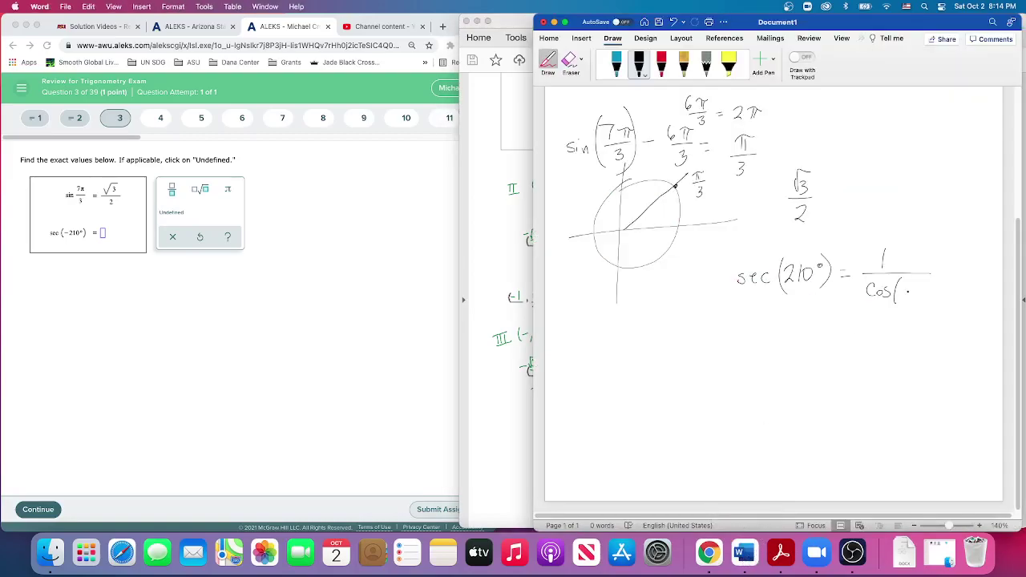
mouse_move(906, 290)
left_mouse_down()
mouse_move(915, 299)
mouse_move(931, 289)
mouse_move(883, 292)
mouse_move(942, 291)
mouse_move(954, 300)
mouse_move(944, 313)
left_mouse_up()
Step: Sketch the −210° rotation arrow and terminal side on the circle, then bring up the formula sheet
mouse_move(693, 231)
left_mouse_down()
mouse_move(648, 283)
mouse_move(613, 282)
mouse_move(583, 258)
mouse_move(581, 216)
mouse_move(608, 193)
left_mouse_up()
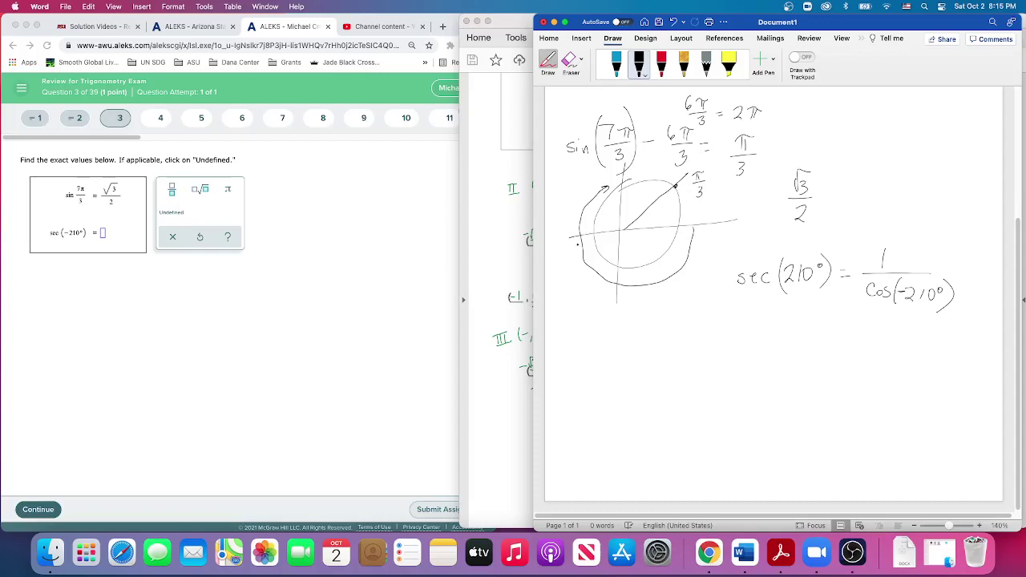
mouse_move(566, 245)
left_mouse_down()
mouse_move(566, 255)
mouse_move(580, 247)
left_mouse_up()
left_click_drag(559, 206, 634, 232)
mouse_move(608, 184)
left_mouse_down()
mouse_move(583, 210)
mouse_move(565, 207)
left_mouse_up()
mouse_move(688, 212)
left_mouse_down()
mouse_move(664, 199)
mouse_move(609, 201)
mouse_move(592, 213)
left_mouse_up()
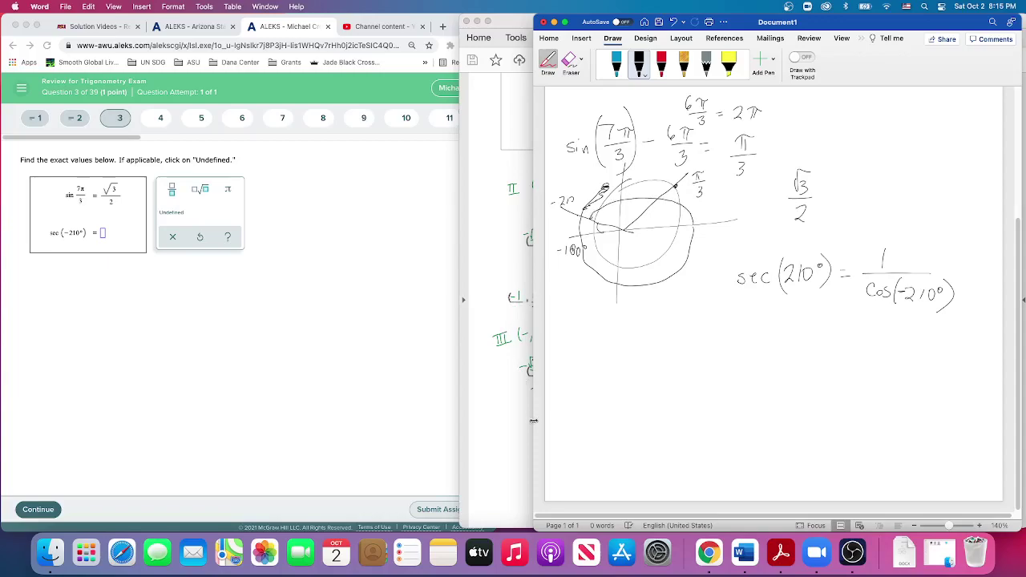
left_click(505, 368)
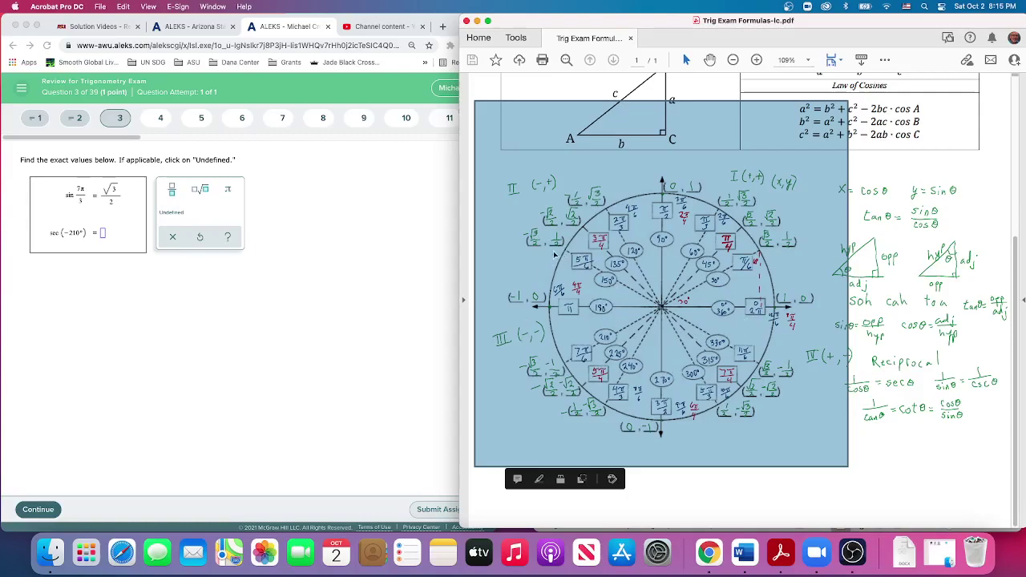
Step: Check the unit circle in the Acrobat PDF, then return to the Word notes
left_click(933, 263)
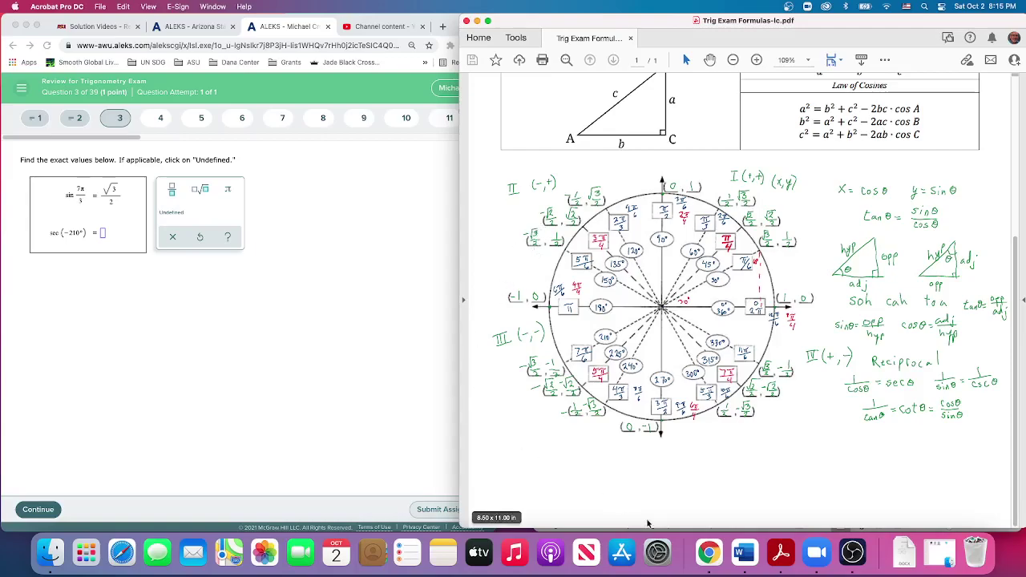
left_click(745, 555)
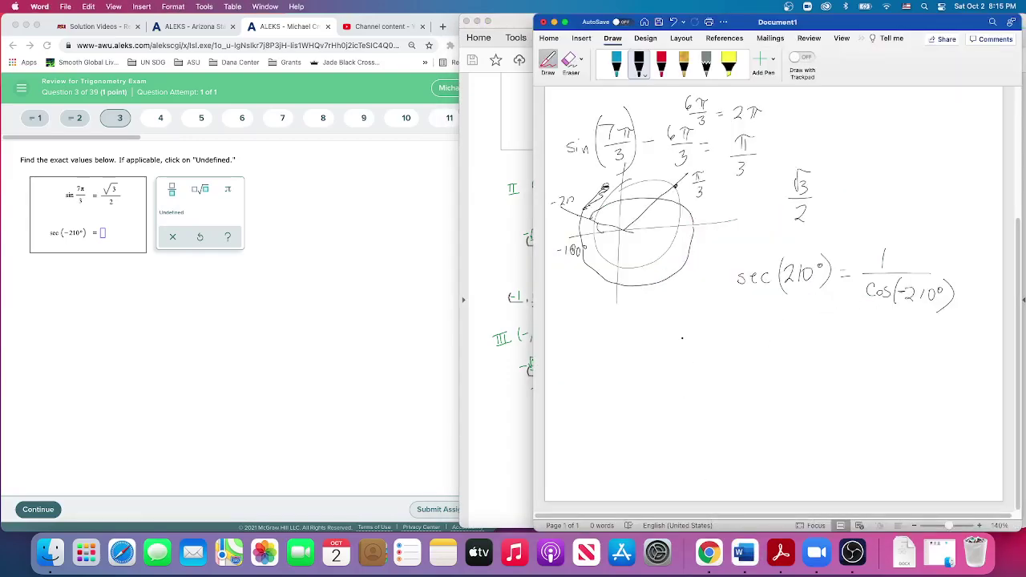
Step: Handwrite 1/Cos(−210°) = 1/Cos(150°) = 1/(−√3/2)
mouse_move(670, 327)
left_mouse_down()
mouse_move(668, 349)
mouse_move(724, 345)
left_mouse_up()
mouse_move(651, 358)
left_mouse_down()
mouse_move(649, 368)
mouse_move(673, 376)
mouse_move(693, 370)
left_mouse_up()
mouse_move(697, 370)
left_mouse_down()
mouse_move(719, 367)
mouse_move(703, 389)
left_mouse_up()
left_click_drag(739, 342, 747, 340)
left_click_drag(739, 347, 748, 346)
mouse_move(804, 311)
left_mouse_down()
mouse_move(804, 339)
mouse_move(841, 340)
left_mouse_up()
mouse_move(780, 358)
left_mouse_down()
mouse_move(811, 344)
mouse_move(806, 373)
mouse_move(818, 358)
mouse_move(837, 383)
left_mouse_up()
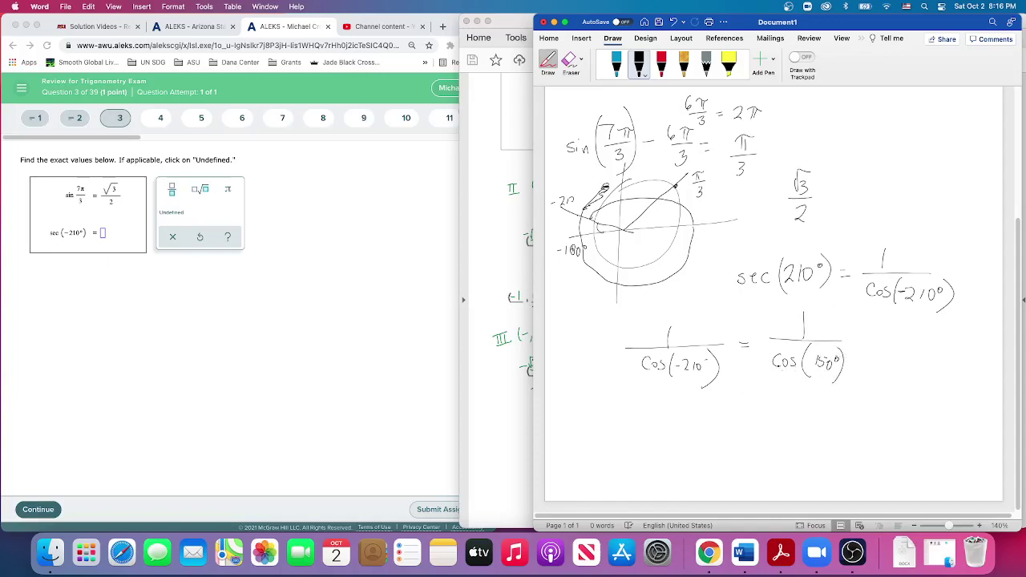
left_click_drag(855, 341, 864, 340)
left_click_drag(855, 344, 865, 344)
mouse_move(915, 318)
left_mouse_down()
mouse_move(915, 333)
mouse_move(928, 337)
left_mouse_up()
mouse_move(921, 350)
left_mouse_down()
mouse_move(928, 340)
mouse_move(943, 385)
left_mouse_up()
Step: On a new line, write 1 ÷ −√3/2 = −2/√3
mouse_move(737, 412)
left_mouse_down()
mouse_move(786, 403)
mouse_move(801, 423)
left_mouse_up()
left_click_drag(788, 431, 798, 440)
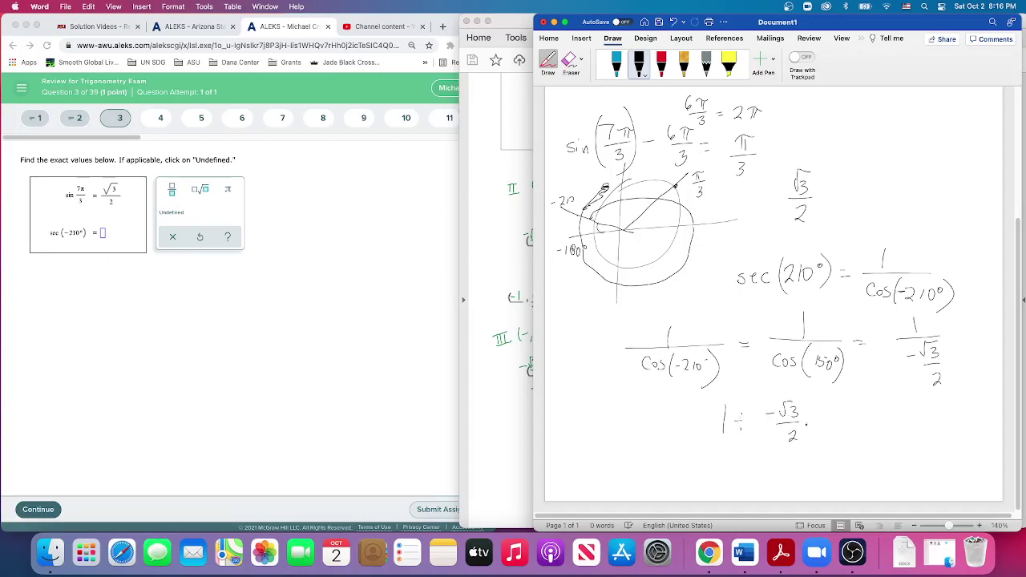
left_click_drag(814, 423, 823, 423)
left_click_drag(814, 427, 822, 427)
mouse_move(871, 410)
left_mouse_down()
mouse_move(888, 430)
mouse_move(882, 454)
left_mouse_up()
Step: Enter −2/√3 as the exact value of sec(−210°), with a square root in the denominator
left_click(103, 235)
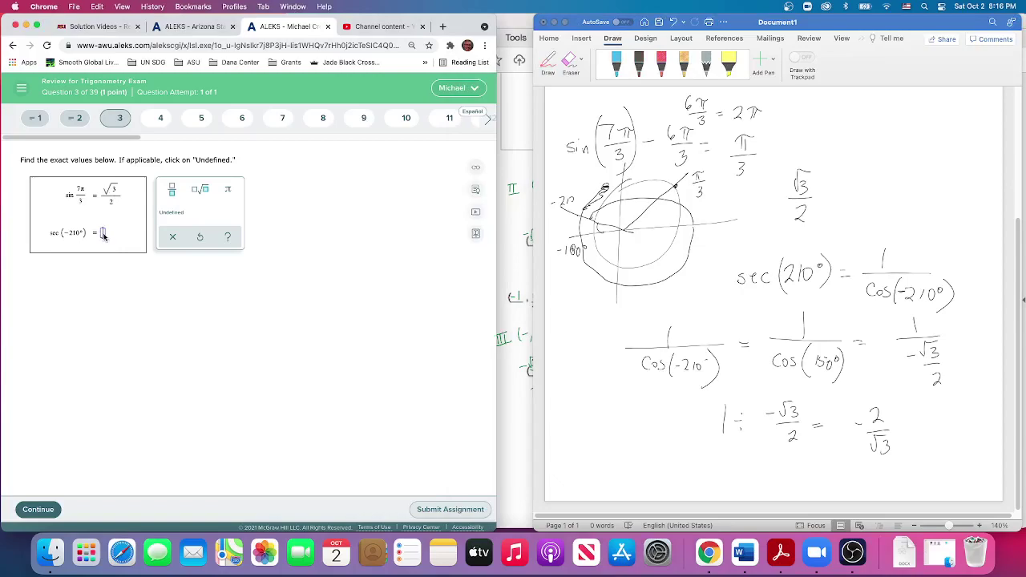
type("-2/")
left_click(203, 192)
type("3")
left_click_drag(134, 224, 133, 242)
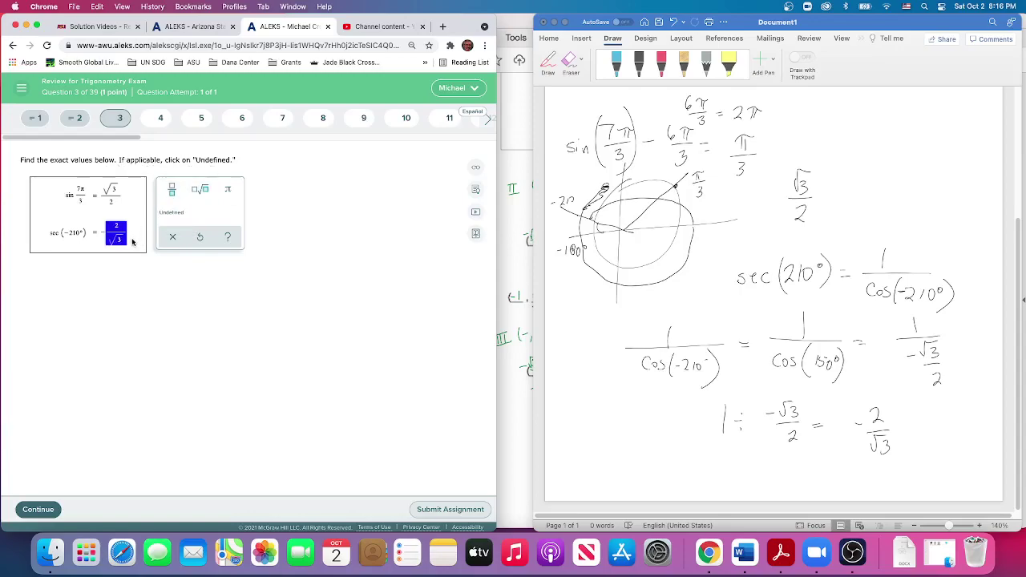
left_click(133, 236)
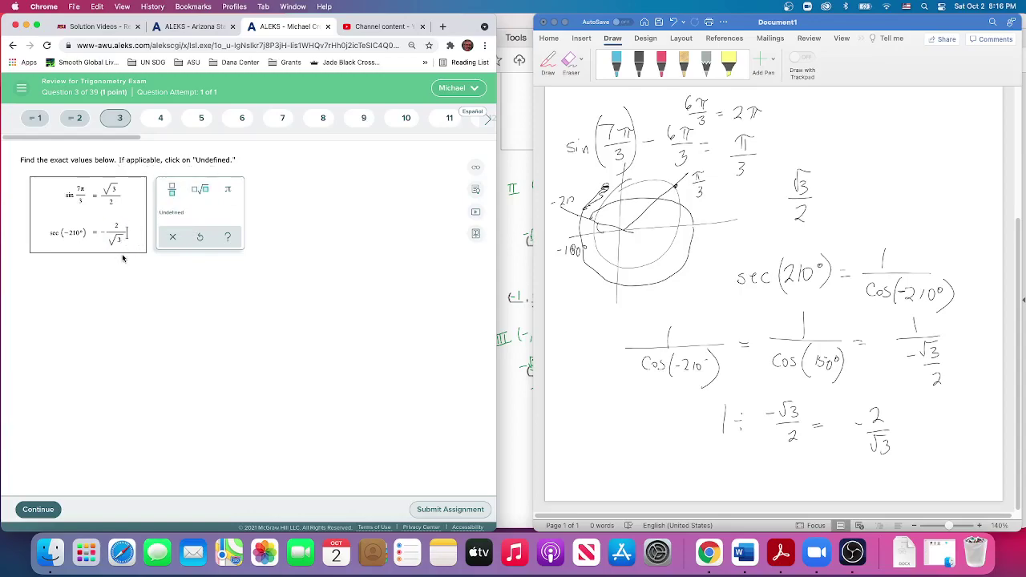